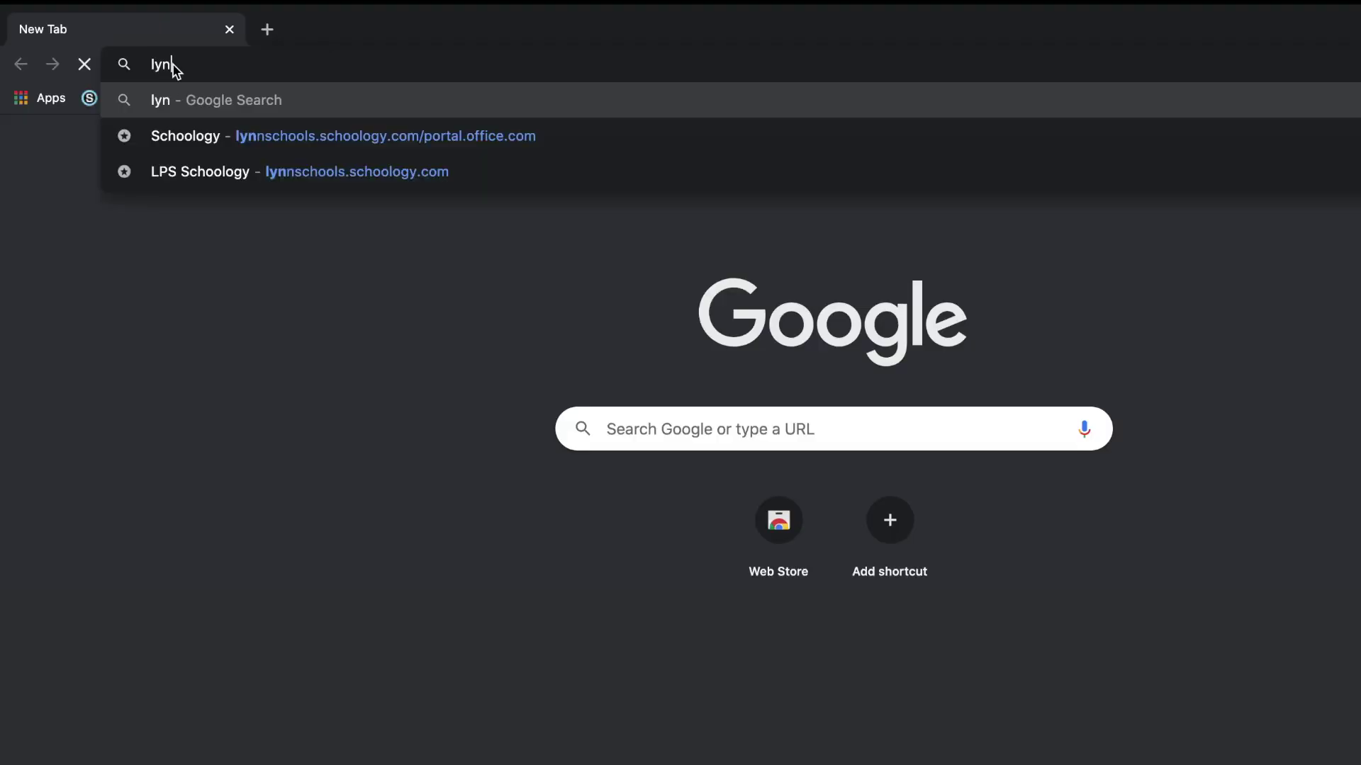
text(nscho)
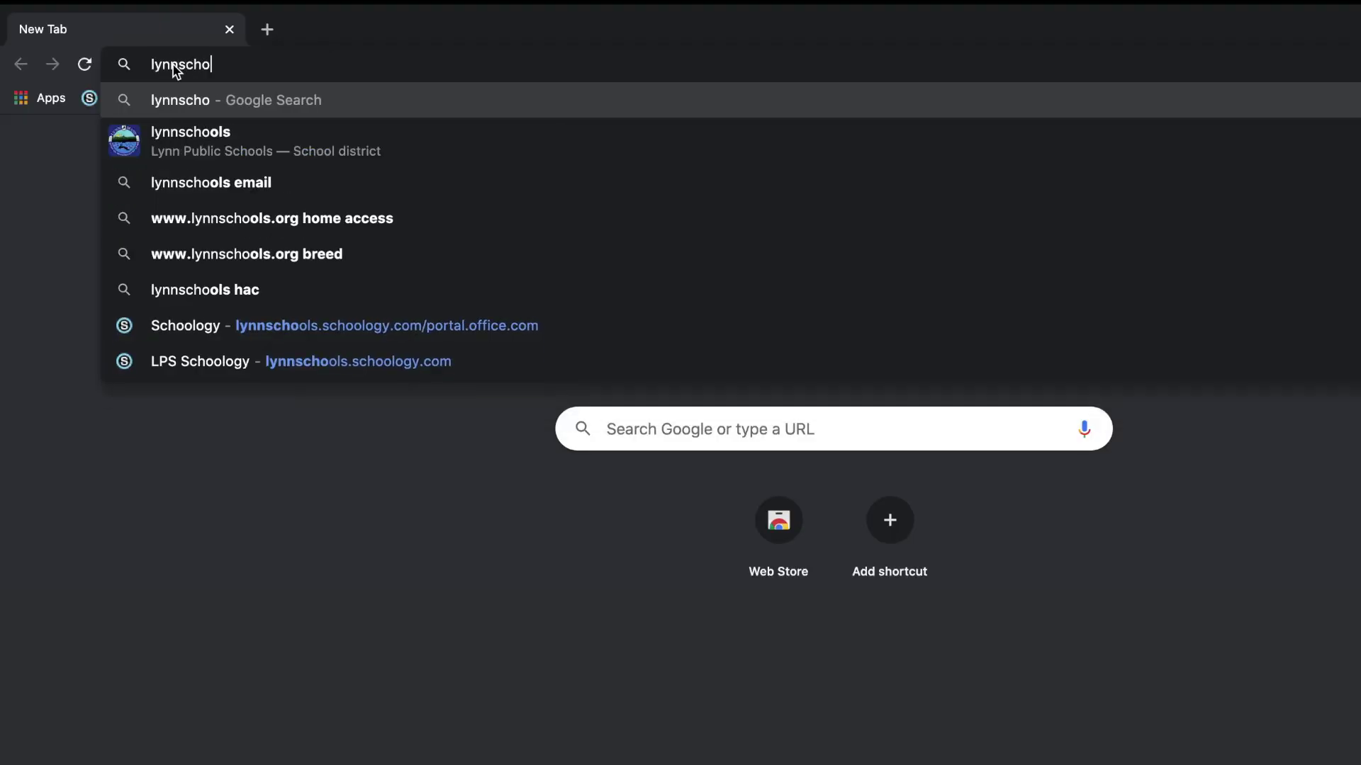
text(ols.sch)
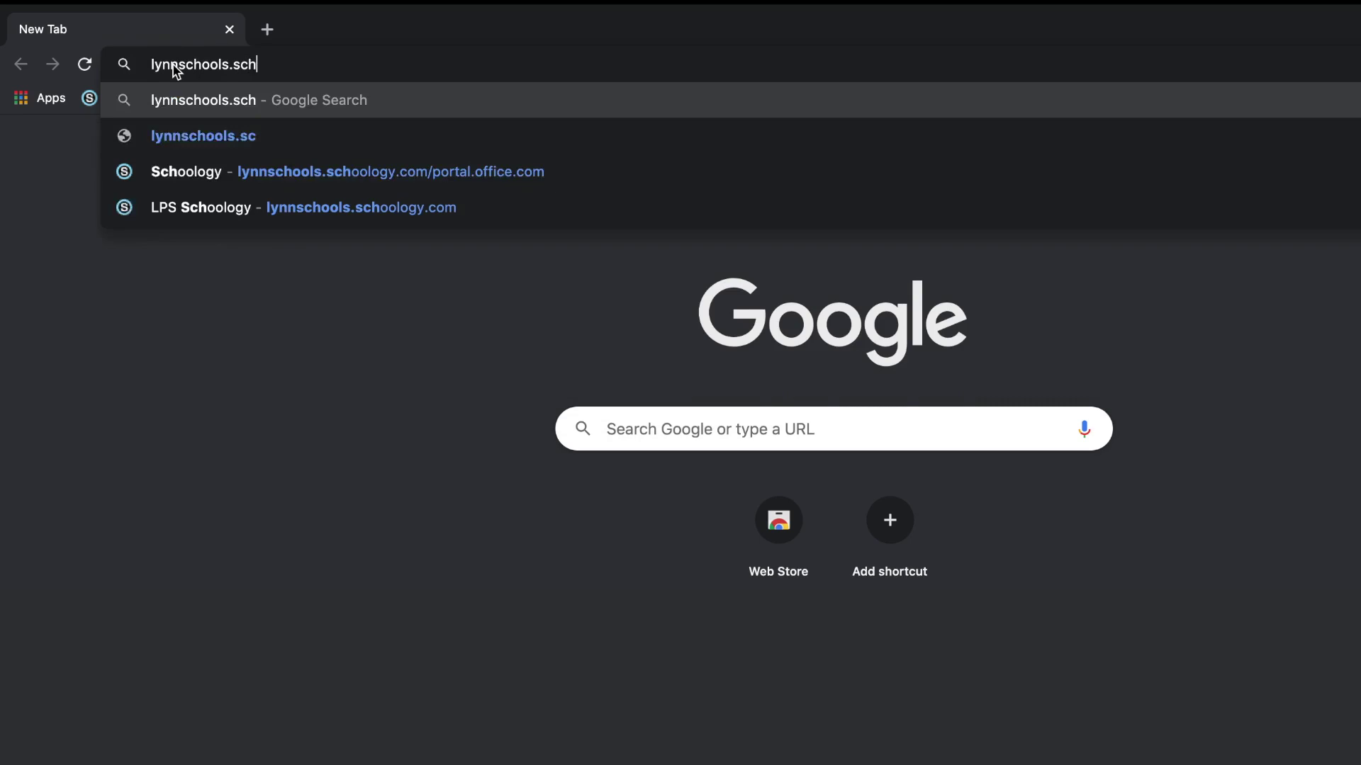
text(oolo)
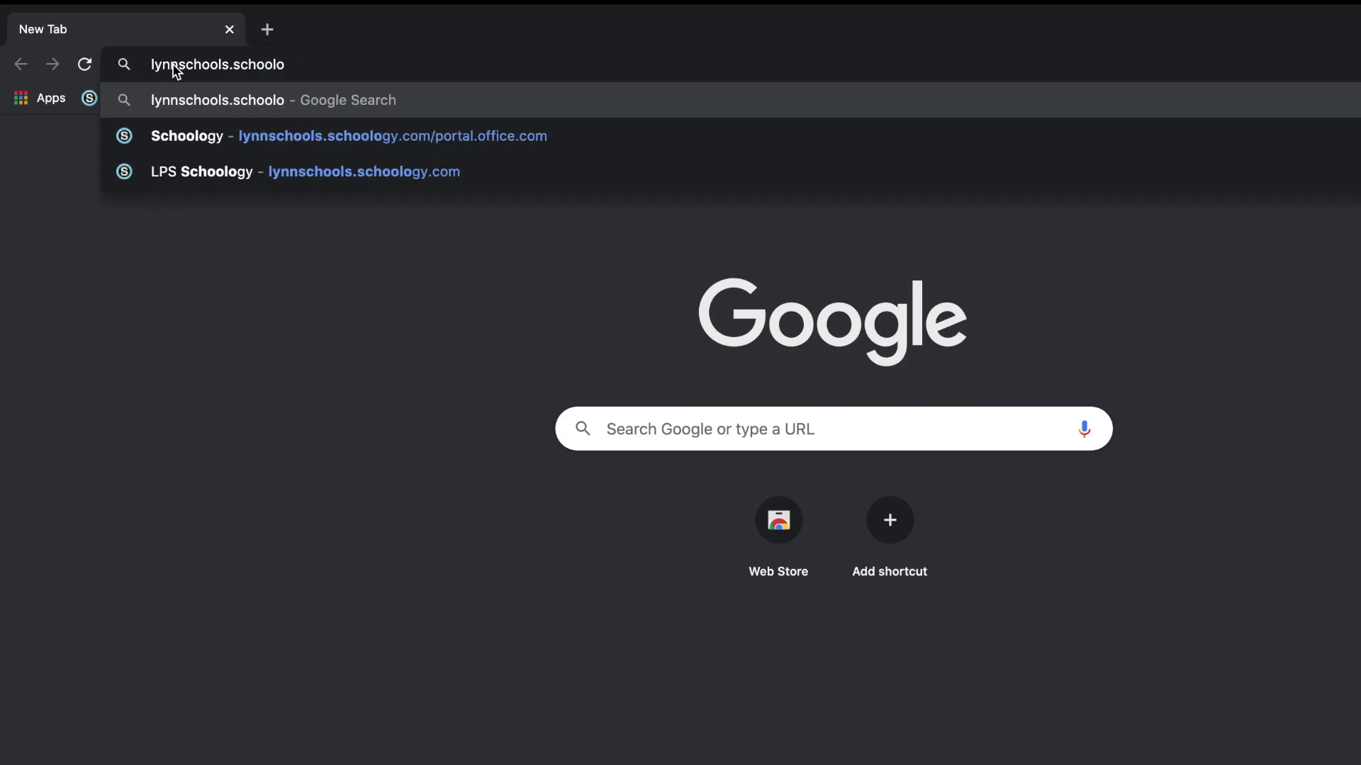
text(gy.com)
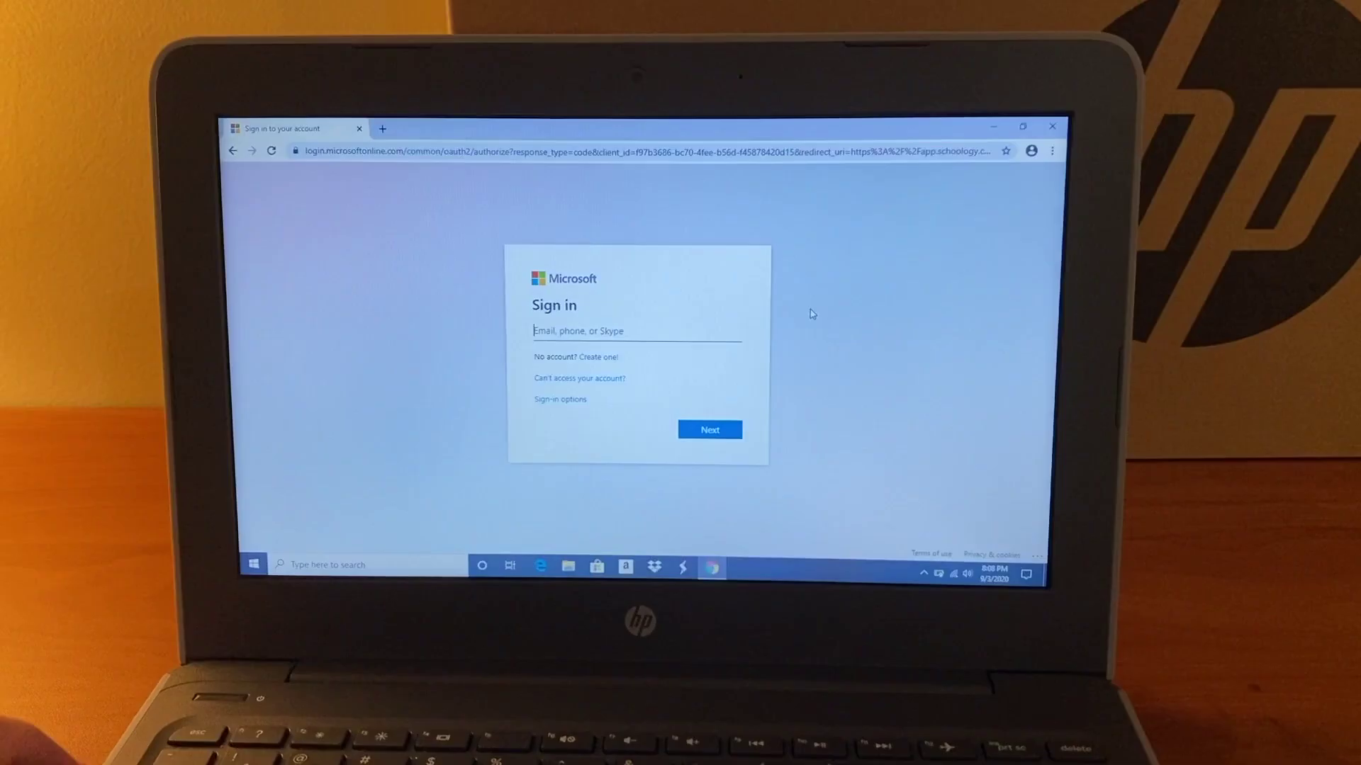